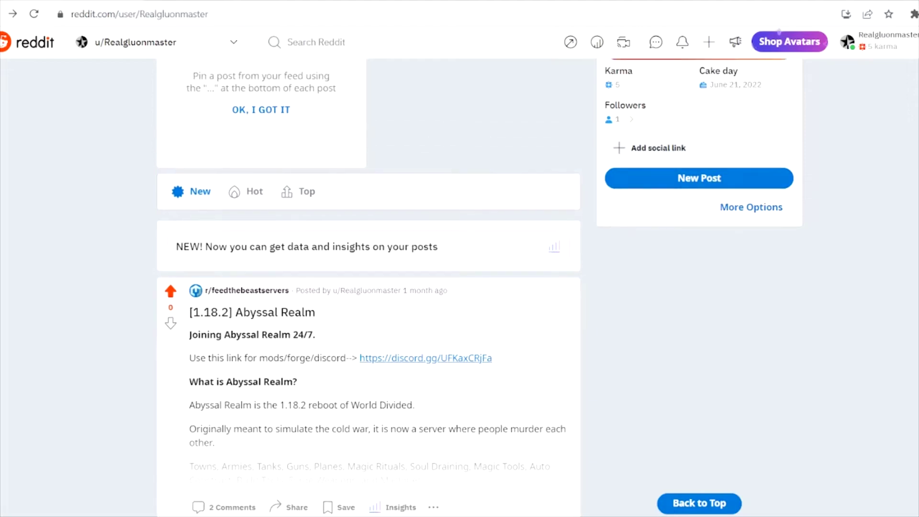
{"action": "scroll", "coordinate": [302, 273], "scroll_direction": "down", "scroll_amount": 2}
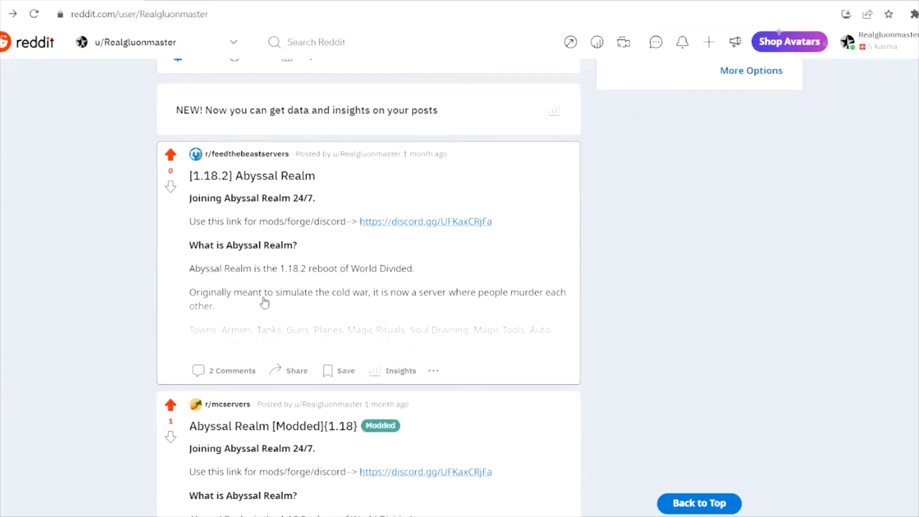
{"action": "scroll", "coordinate": [241, 265], "scroll_direction": "down", "scroll_amount": 1}
{"action": "scroll", "coordinate": [241, 265], "scroll_direction": "up", "scroll_amount": 2}
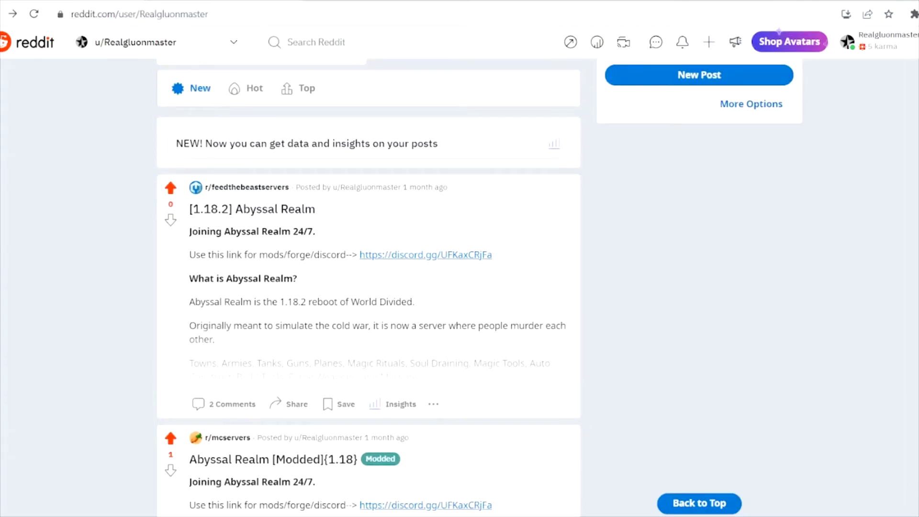
{"action": "scroll", "coordinate": [339, 319], "scroll_direction": "down", "scroll_amount": 3}
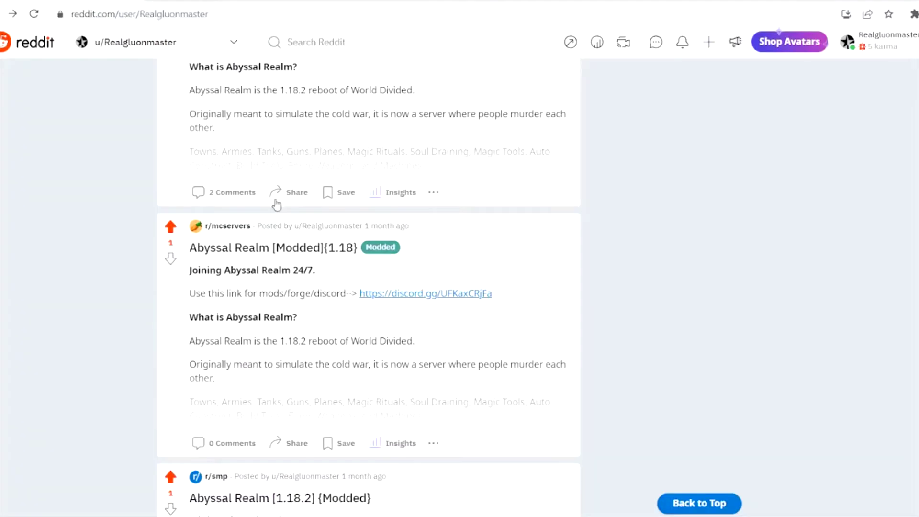
{"action": "scroll", "coordinate": [205, 208], "scroll_direction": "down", "scroll_amount": 3}
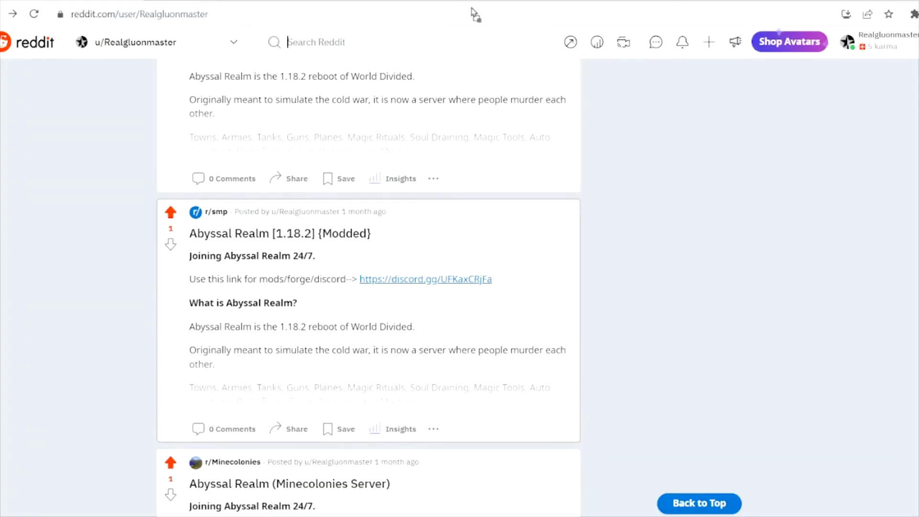
{"action": "scroll", "coordinate": [352, 259], "scroll_direction": "down", "scroll_amount": 2}
{"action": "scroll", "coordinate": [352, 259], "scroll_direction": "down", "scroll_amount": 2}
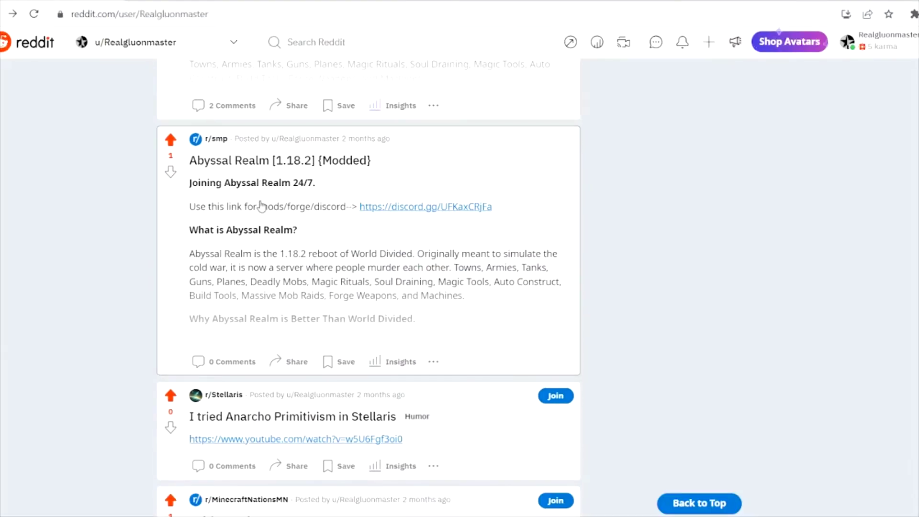
{"action": "scroll", "coordinate": [360, 113], "scroll_direction": "up", "scroll_amount": 1}
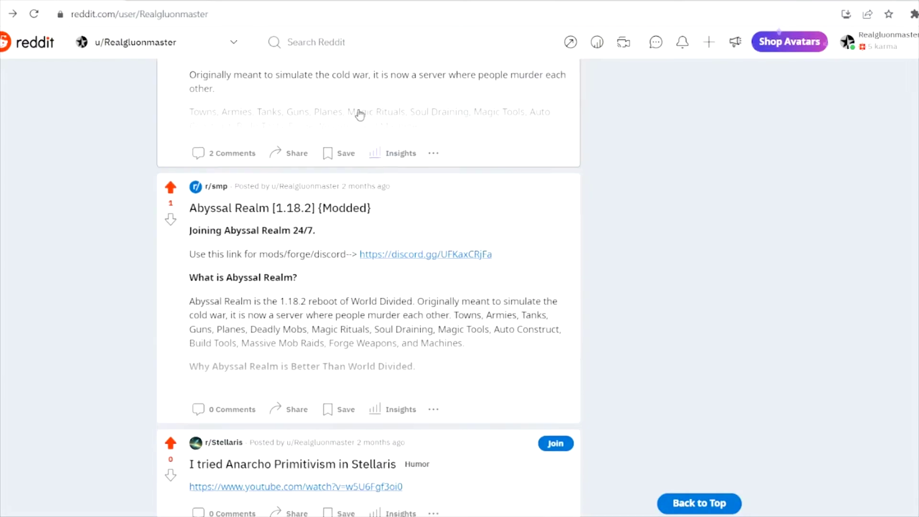
{"action": "scroll", "coordinate": [329, 210], "scroll_direction": "down", "scroll_amount": 2}
{"action": "scroll", "coordinate": [330, 210], "scroll_direction": "down", "scroll_amount": 1}
{"action": "scroll", "coordinate": [359, 205], "scroll_direction": "down", "scroll_amount": 3}
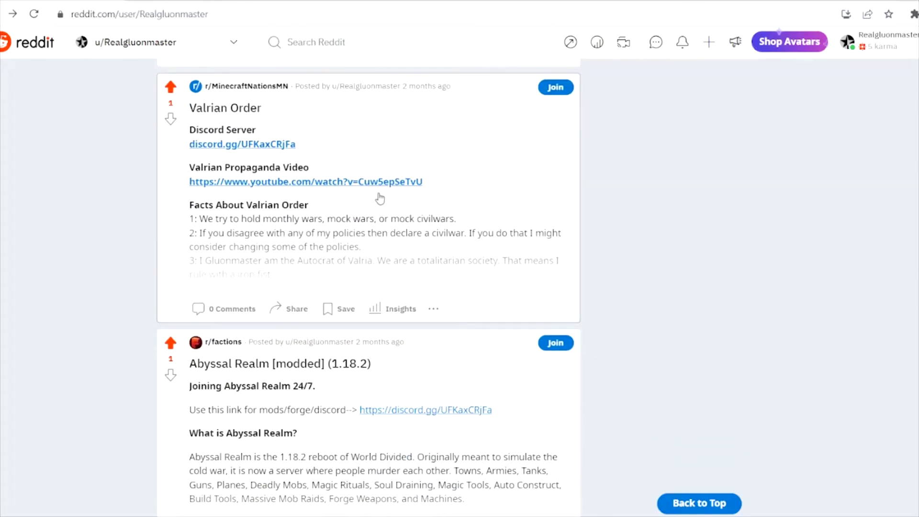
{"action": "scroll", "coordinate": [404, 313], "scroll_direction": "down", "scroll_amount": 3}
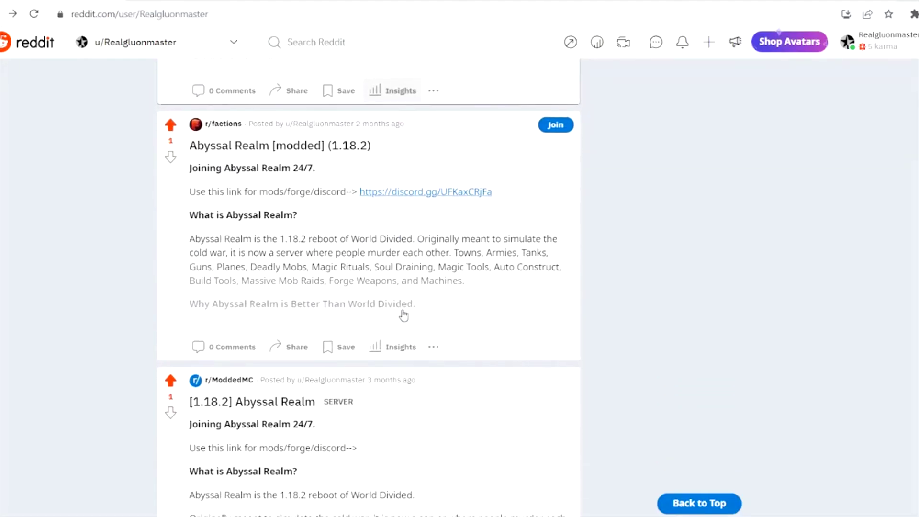
{"action": "scroll", "coordinate": [403, 314], "scroll_direction": "down", "scroll_amount": 1}
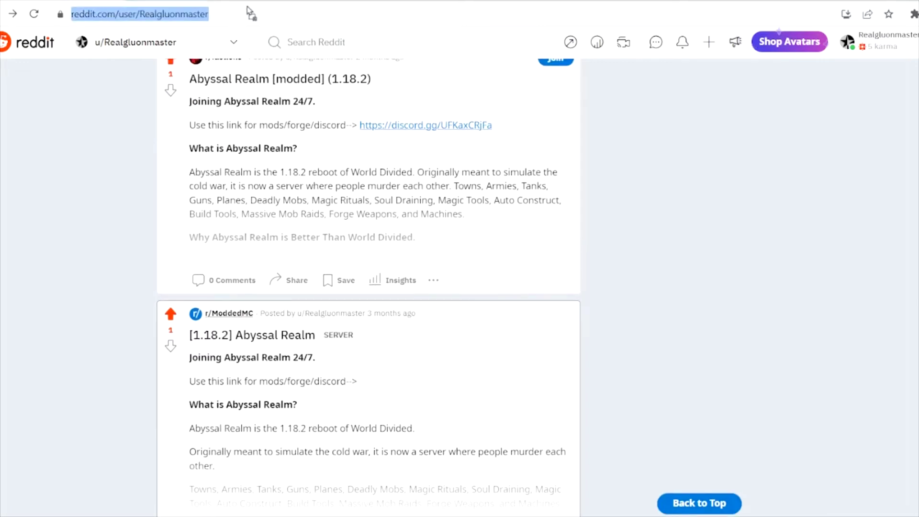
Step: Return from r/ModdedMC to the profile's Abyssal Realm posts feed
{"action": "mouse_move", "coordinate": [229, 313]}
{"action": "key", "text": "alt+Left"}
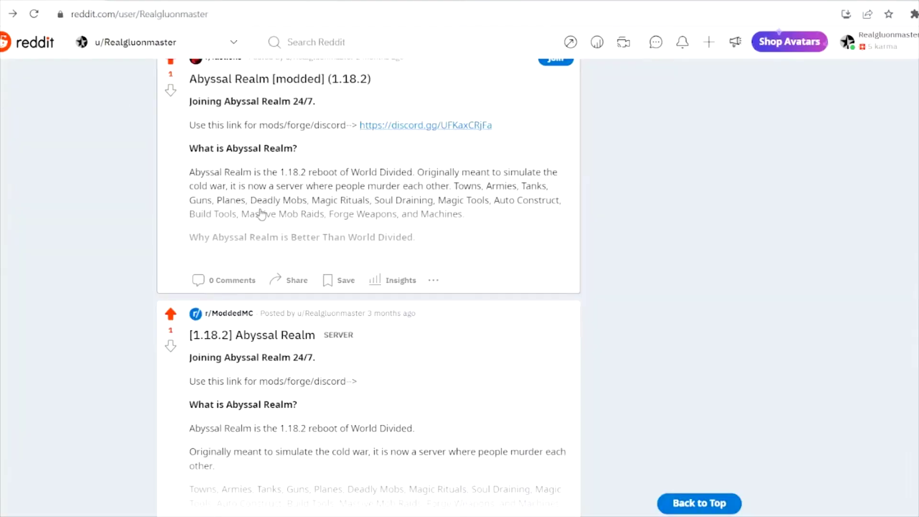
{"action": "scroll", "coordinate": [258, 209], "scroll_direction": "up", "scroll_amount": 2}
Step: Visit r/factions, return to the profile posts, then go forward to r/feedthebeastservers
{"action": "left_click", "coordinate": [216, 193]}
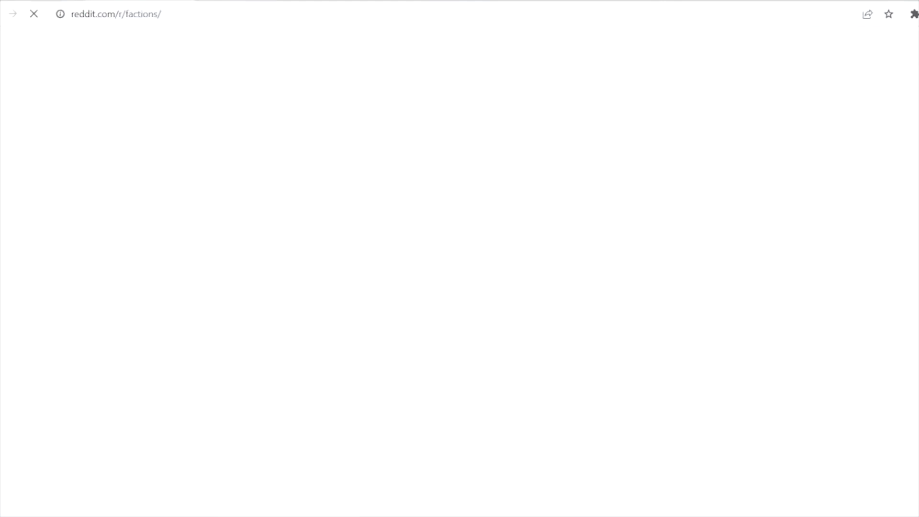
{"action": "key", "text": "alt+Left"}
{"action": "scroll", "coordinate": [456, 208], "scroll_direction": "up", "scroll_amount": 3}
{"action": "scroll", "coordinate": [456, 208], "scroll_direction": "up", "scroll_amount": 3}
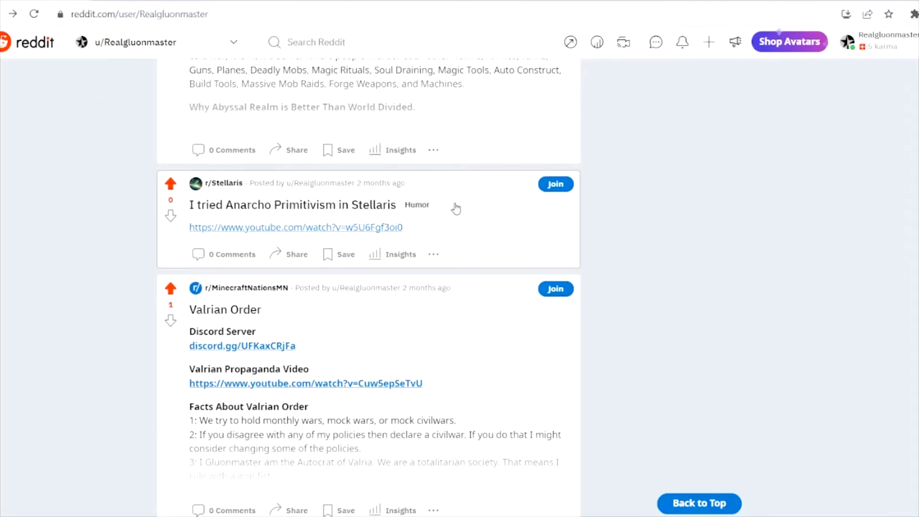
{"action": "scroll", "coordinate": [456, 209], "scroll_direction": "up", "scroll_amount": 2}
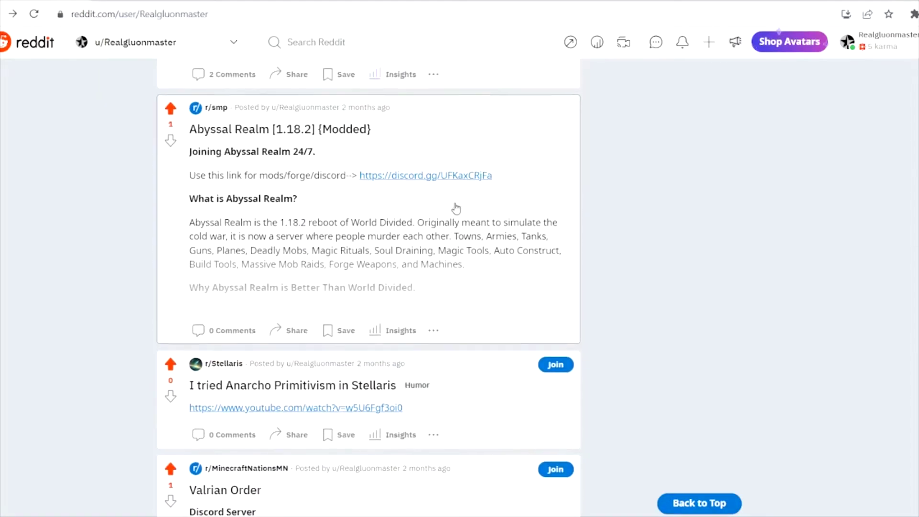
{"action": "scroll", "coordinate": [456, 208], "scroll_direction": "down", "scroll_amount": 2}
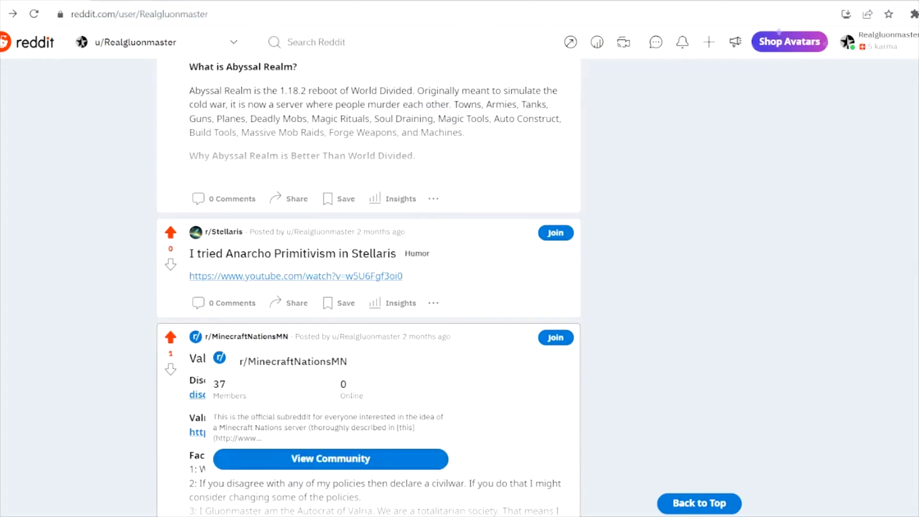
{"action": "scroll", "coordinate": [252, 148], "scroll_direction": "up", "scroll_amount": 3}
{"action": "scroll", "coordinate": [254, 148], "scroll_direction": "up", "scroll_amount": 1}
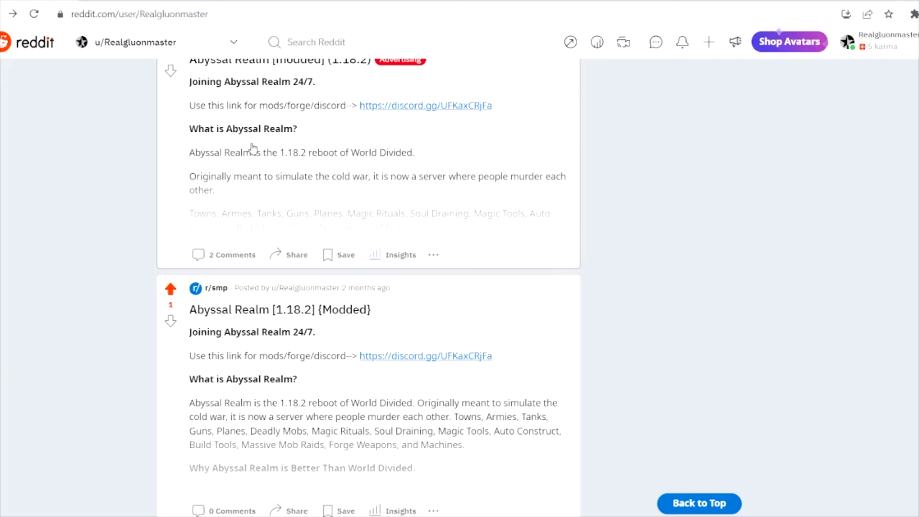
{"action": "key", "text": "alt+Right"}
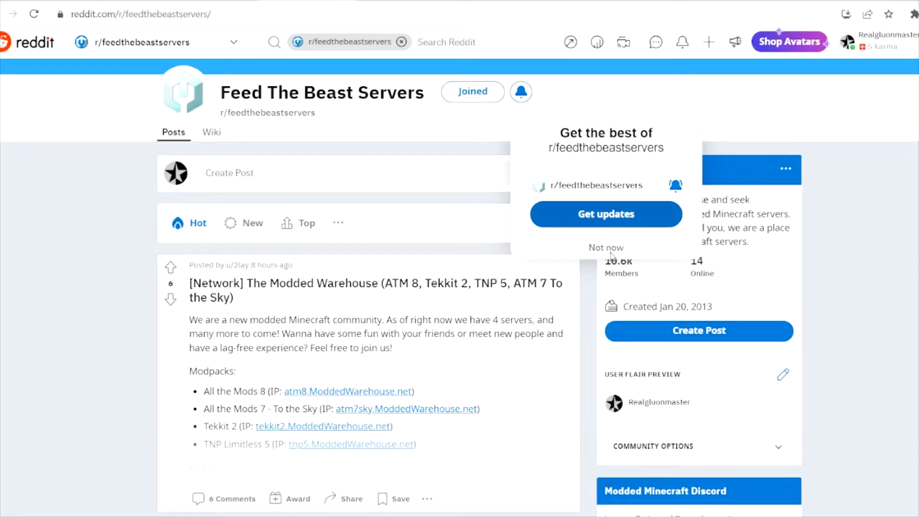
Step: Dismiss the community 'Get updates' popup with 'Not now'
{"action": "left_click", "coordinate": [606, 247]}
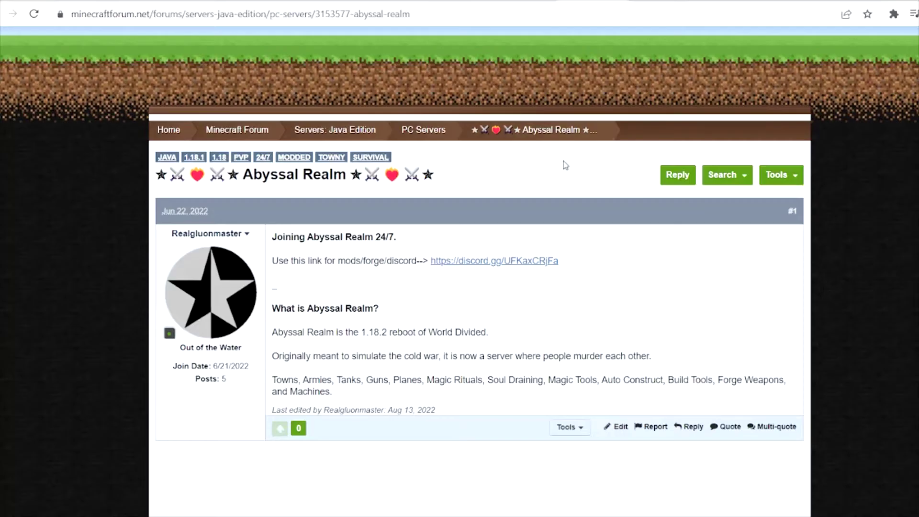
{"action": "scroll", "coordinate": [565, 166], "scroll_direction": "up", "scroll_amount": 2}
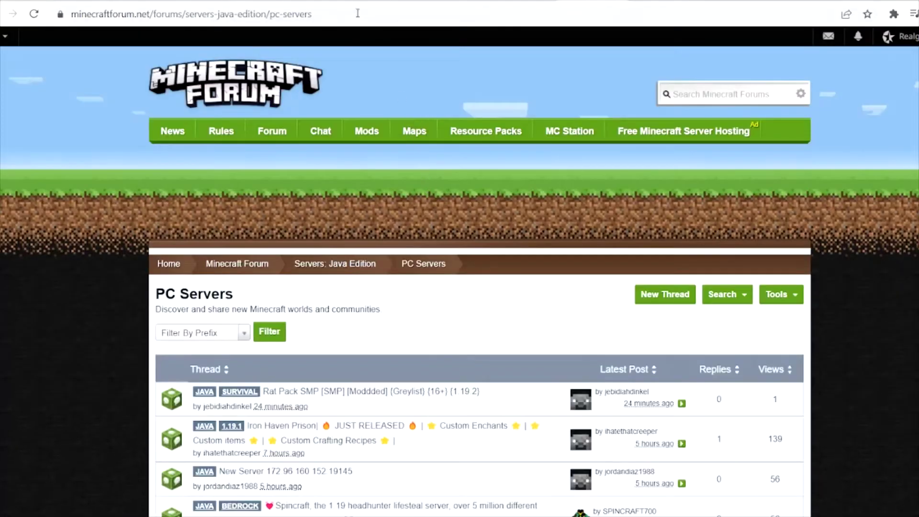
Step: Open the PC Servers board and its blank Create Thread form
{"action": "left_click", "coordinate": [349, 14]}
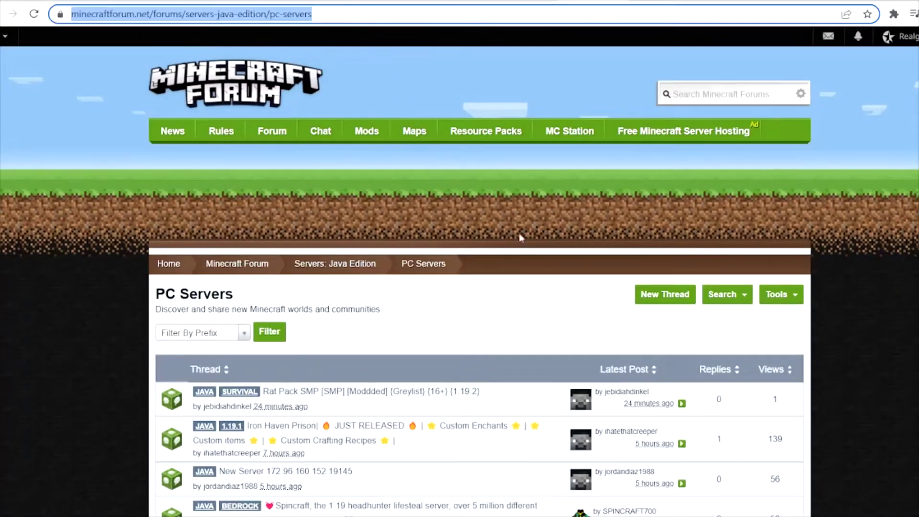
{"action": "scroll", "coordinate": [525, 241], "scroll_direction": "down", "scroll_amount": 2}
{"action": "left_click", "coordinate": [685, 241]}
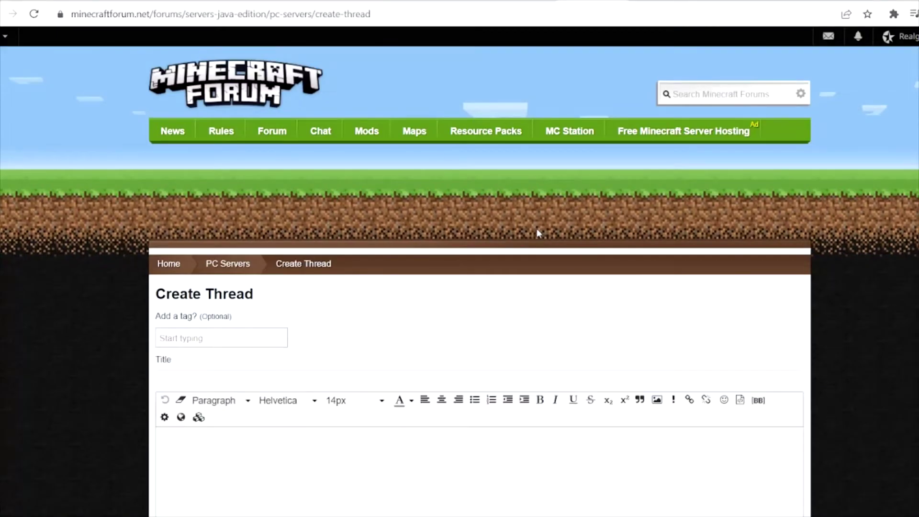
{"action": "scroll", "coordinate": [388, 364], "scroll_direction": "down", "scroll_amount": 2}
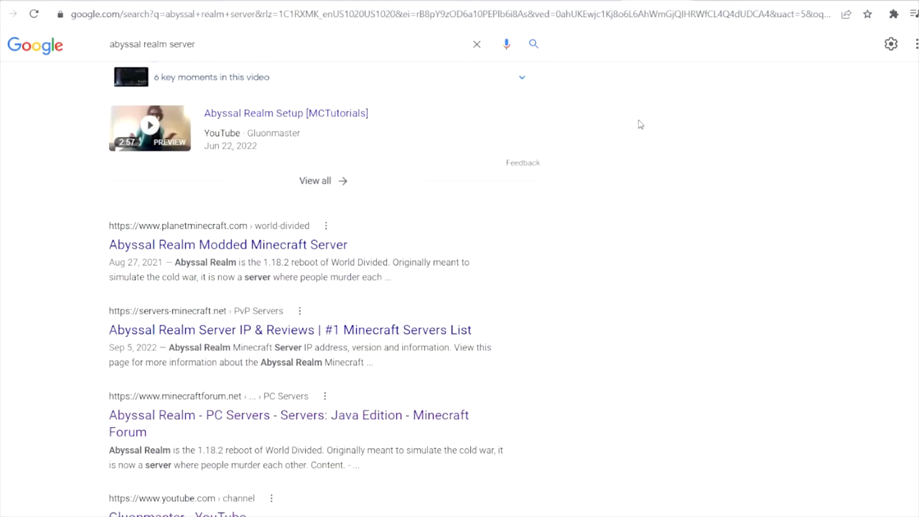
{"action": "scroll", "coordinate": [641, 124], "scroll_direction": "up", "scroll_amount": 1}
{"action": "scroll", "coordinate": [640, 125], "scroll_direction": "up", "scroll_amount": 1}
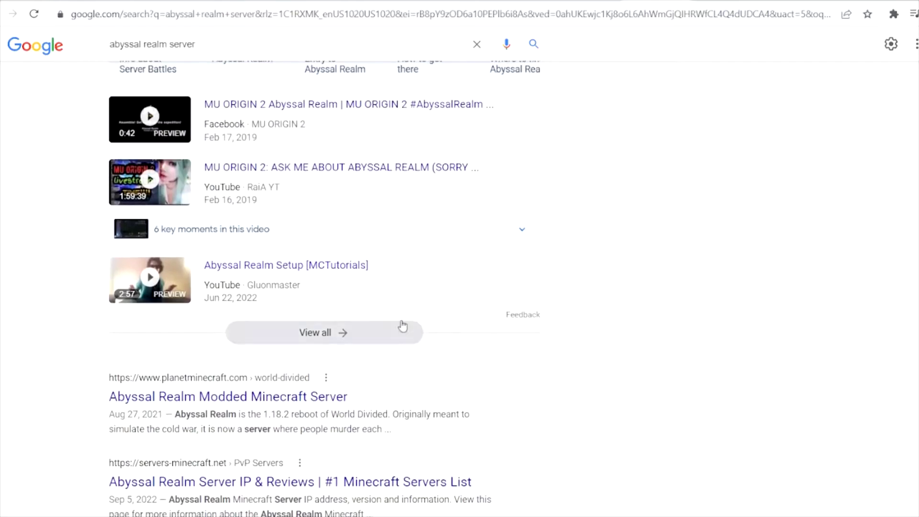
{"action": "scroll", "coordinate": [542, 317], "scroll_direction": "down", "scroll_amount": 1}
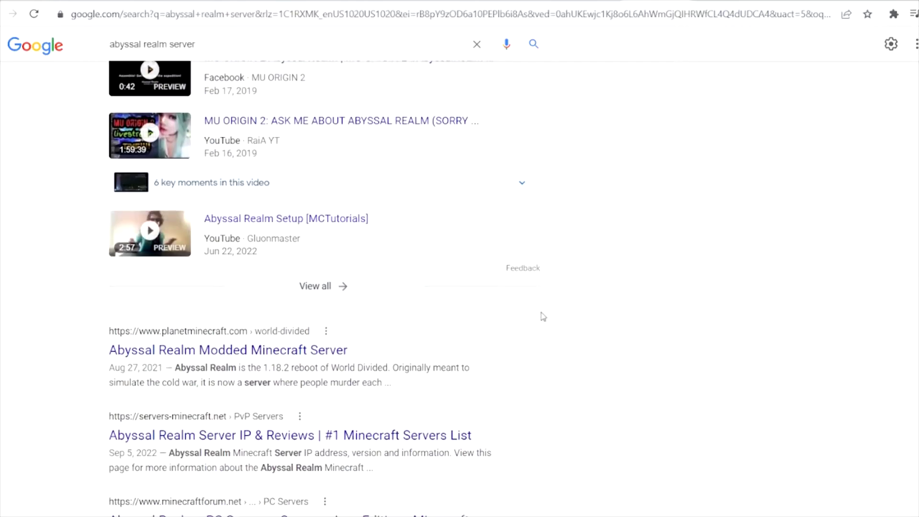
{"action": "scroll", "coordinate": [654, 263], "scroll_direction": "down", "scroll_amount": 1}
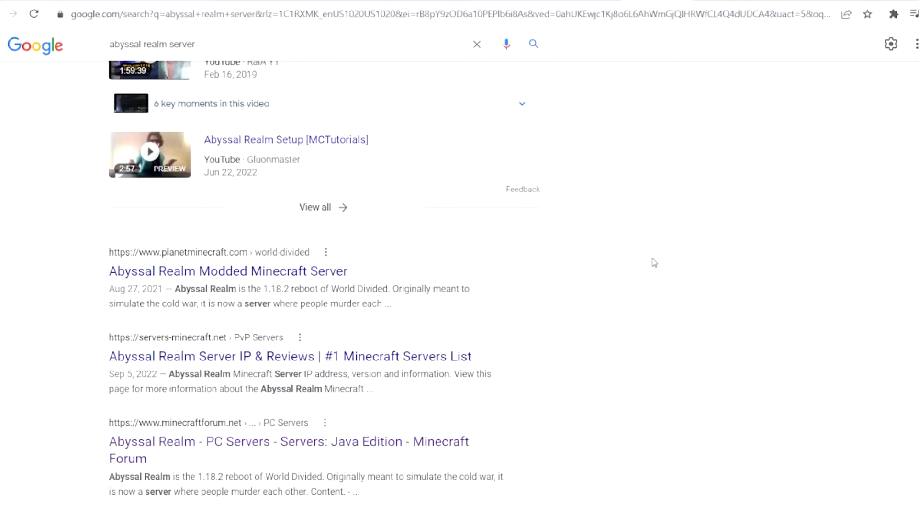
{"action": "scroll", "coordinate": [654, 262], "scroll_direction": "down", "scroll_amount": 1}
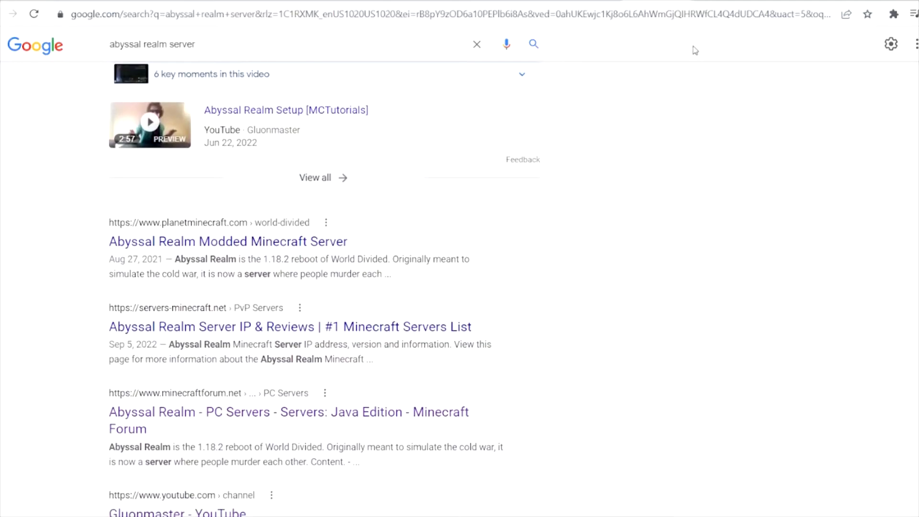
Step: Open the planetminecraft.com 'Abyssal Realm Modded Minecraft Server' result
{"action": "left_click", "coordinate": [323, 243]}
{"action": "scroll", "coordinate": [613, 144], "scroll_direction": "down", "scroll_amount": 5}
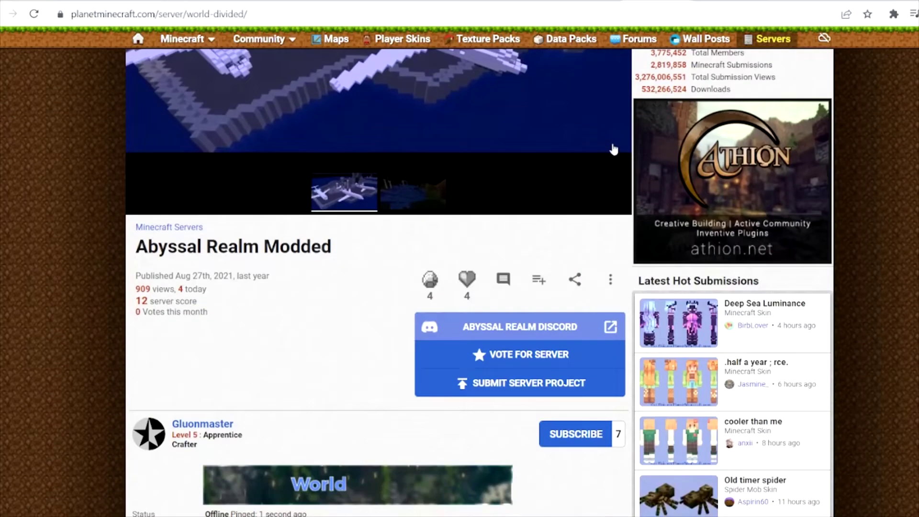
{"action": "scroll", "coordinate": [612, 149], "scroll_direction": "down", "scroll_amount": 1}
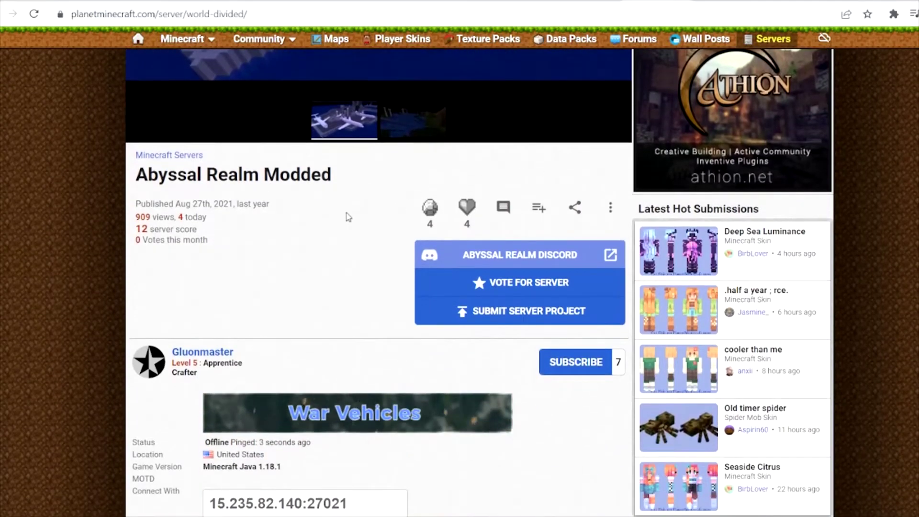
{"action": "scroll", "coordinate": [350, 213], "scroll_direction": "down", "scroll_amount": 3}
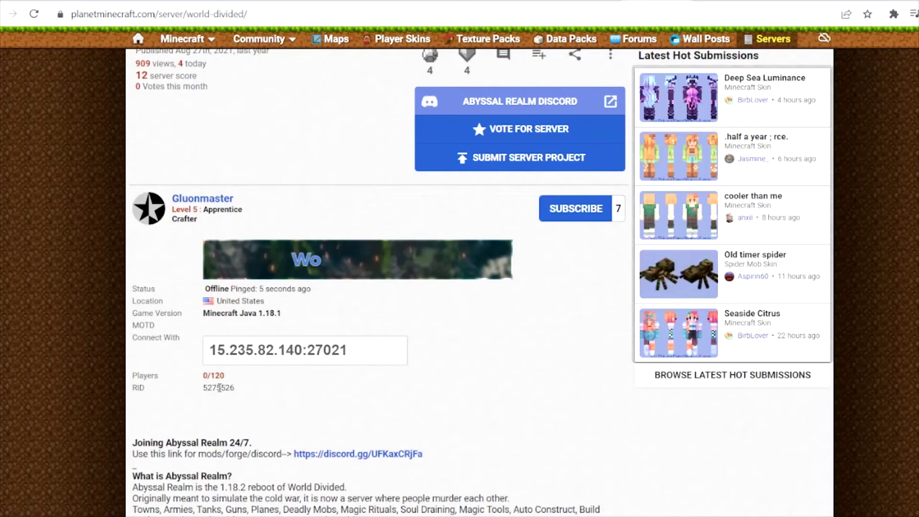
{"action": "scroll", "coordinate": [468, 360], "scroll_direction": "down", "scroll_amount": 2}
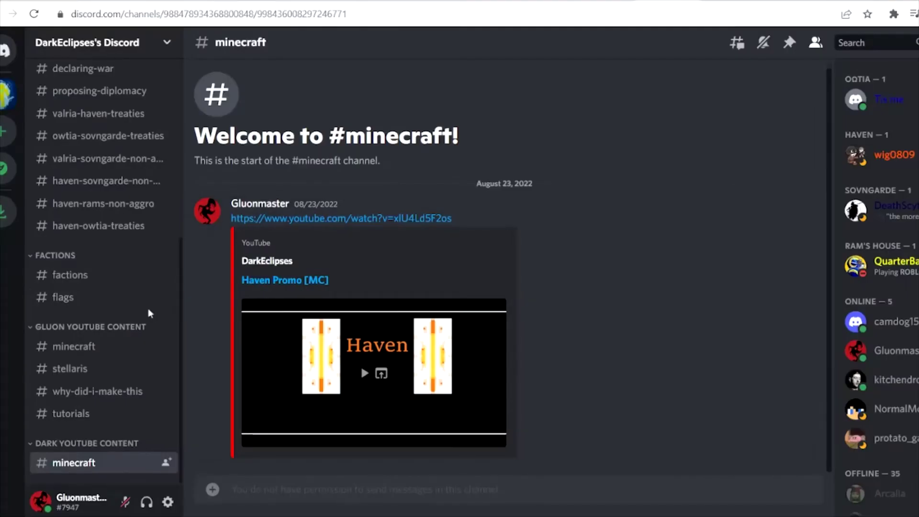
{"action": "scroll", "coordinate": [150, 313], "scroll_direction": "up", "scroll_amount": 5}
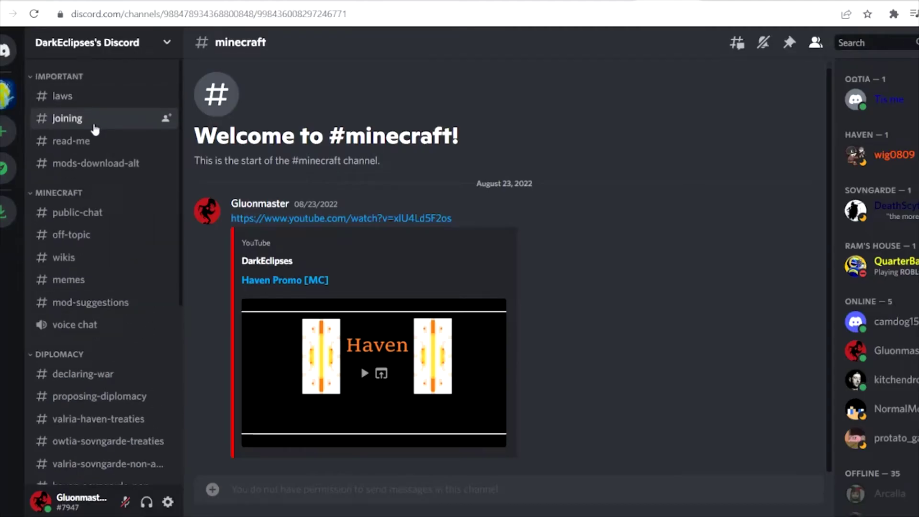
{"action": "left_click", "coordinate": [91, 166]}
{"action": "scroll", "coordinate": [372, 237], "scroll_direction": "up", "scroll_amount": 5}
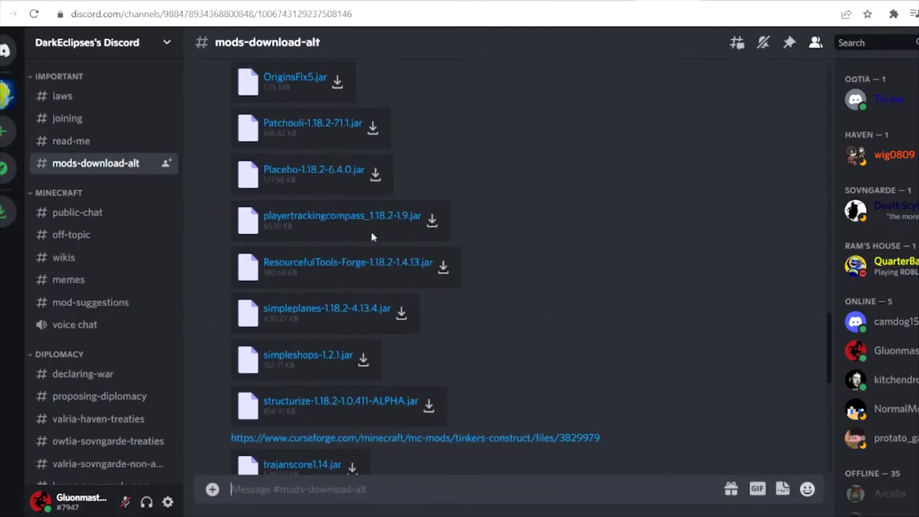
{"action": "scroll", "coordinate": [372, 237], "scroll_direction": "up", "scroll_amount": 5}
{"action": "scroll", "coordinate": [373, 237], "scroll_direction": "up", "scroll_amount": 5}
{"action": "scroll", "coordinate": [372, 238], "scroll_direction": "up", "scroll_amount": 3}
{"action": "scroll", "coordinate": [372, 237], "scroll_direction": "up", "scroll_amount": 1}
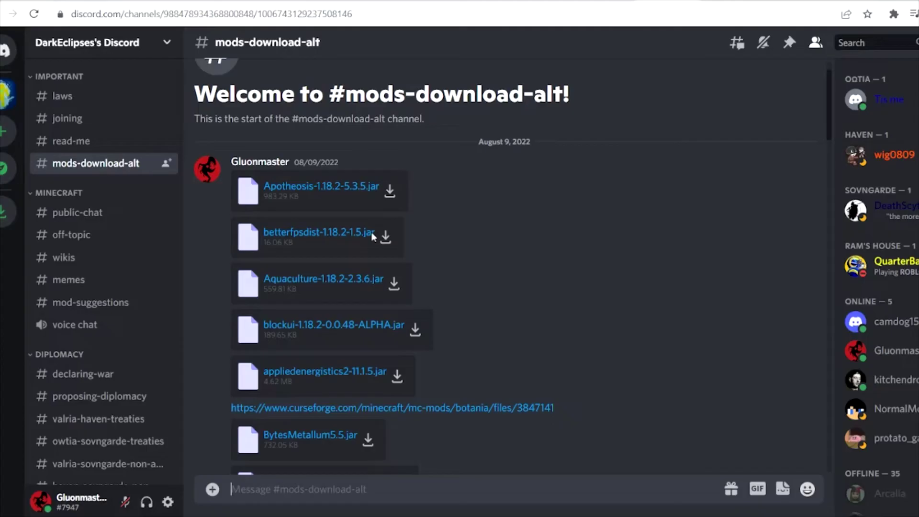
{"action": "scroll", "coordinate": [372, 237], "scroll_direction": "down", "scroll_amount": 2}
{"action": "scroll", "coordinate": [372, 237], "scroll_direction": "down", "scroll_amount": 5}
{"action": "scroll", "coordinate": [372, 237], "scroll_direction": "down", "scroll_amount": 5}
{"action": "scroll", "coordinate": [403, 288], "scroll_direction": "down", "scroll_amount": 1}
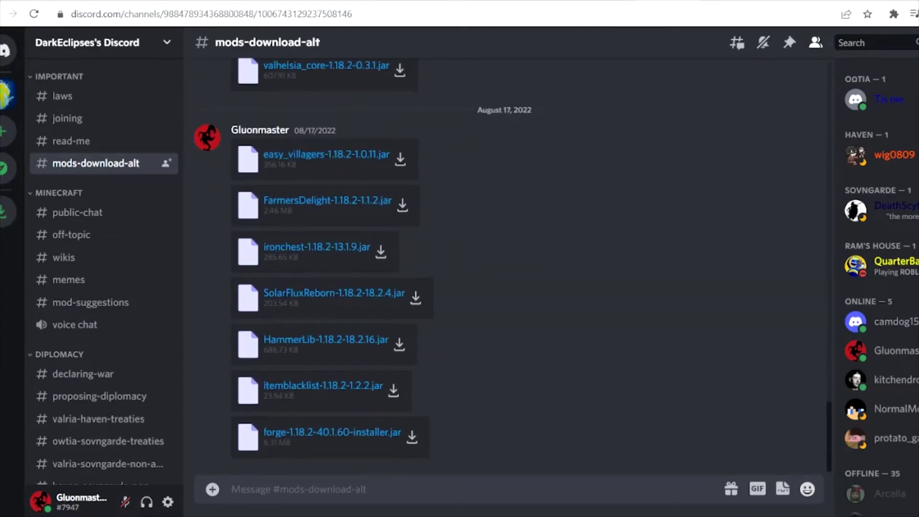
{"action": "key", "text": "alt+Down"}
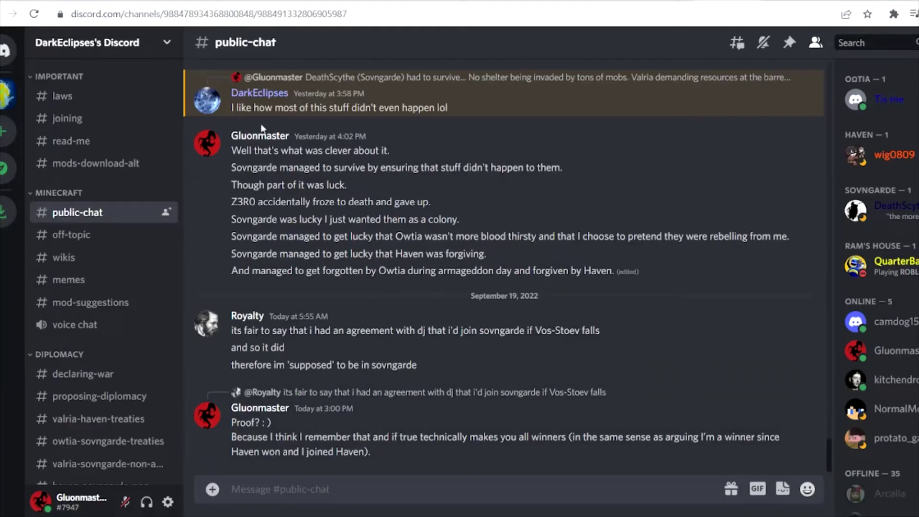
{"action": "scroll", "coordinate": [876, 287], "scroll_direction": "down", "scroll_amount": 8}
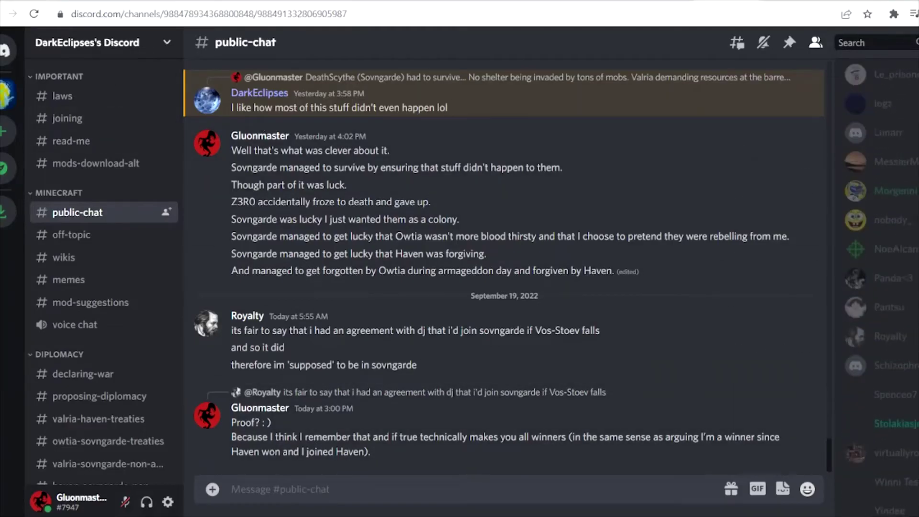
{"action": "scroll", "coordinate": [876, 288], "scroll_direction": "up", "scroll_amount": 5}
{"action": "scroll", "coordinate": [877, 287], "scroll_direction": "up", "scroll_amount": 3}
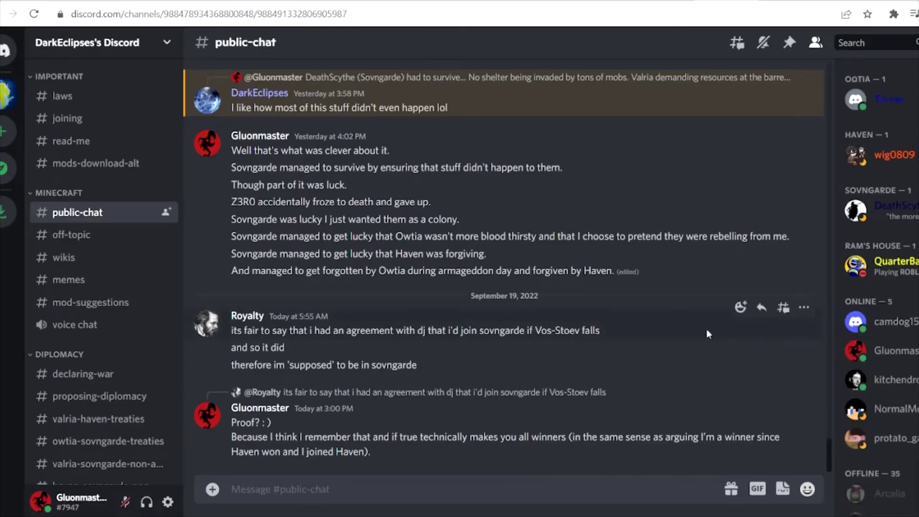
{"action": "scroll", "coordinate": [707, 330], "scroll_direction": "up", "scroll_amount": 1}
{"action": "scroll", "coordinate": [708, 334], "scroll_direction": "up", "scroll_amount": 1}
{"action": "scroll", "coordinate": [708, 330], "scroll_direction": "down", "scroll_amount": 2}
{"action": "scroll", "coordinate": [70, 409], "scroll_direction": "down", "scroll_amount": 5}
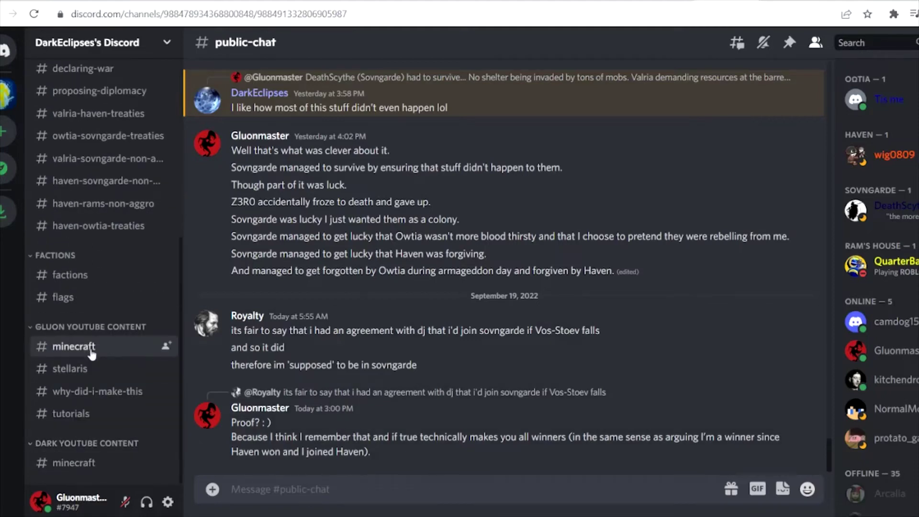
{"action": "left_click", "coordinate": [82, 466]}
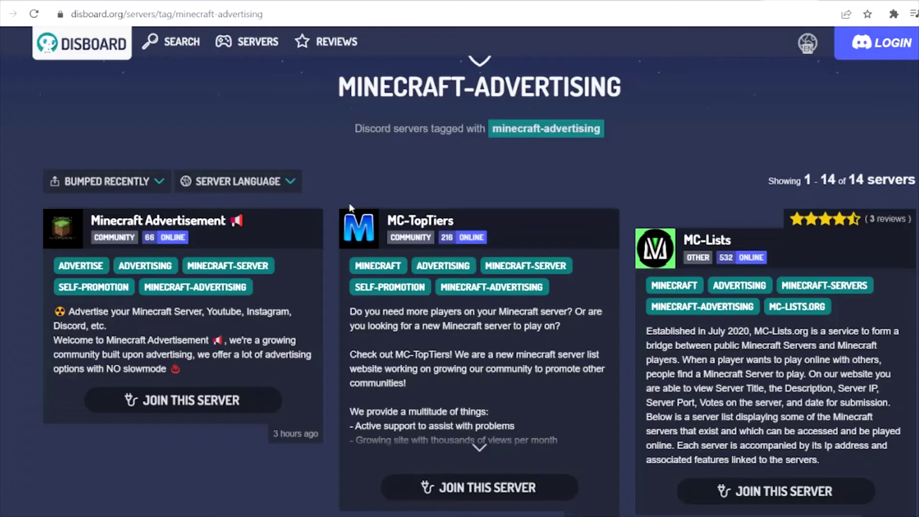
{"action": "scroll", "coordinate": [819, 287], "scroll_direction": "down", "scroll_amount": 3}
{"action": "scroll", "coordinate": [818, 287], "scroll_direction": "down", "scroll_amount": 2}
{"action": "scroll", "coordinate": [818, 288], "scroll_direction": "down", "scroll_amount": 5}
{"action": "scroll", "coordinate": [819, 288], "scroll_direction": "down", "scroll_amount": 1}
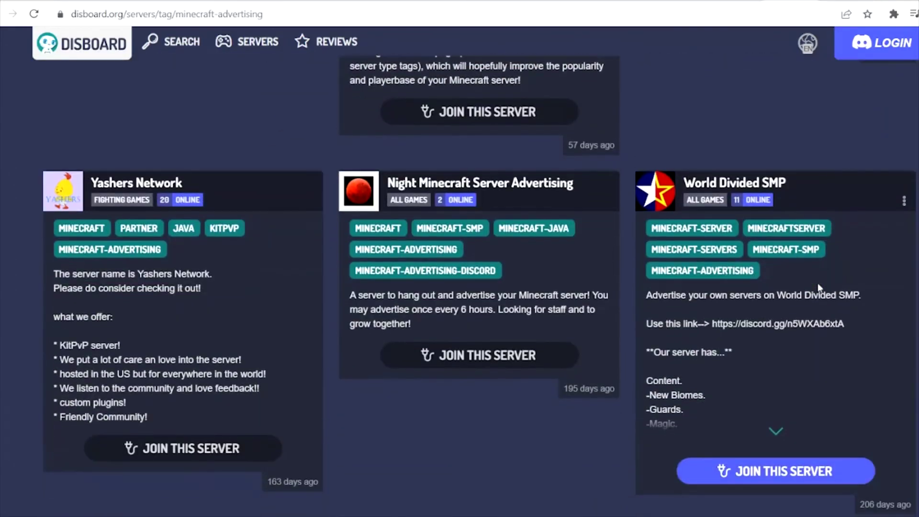
{"action": "scroll", "coordinate": [687, 299], "scroll_direction": "down", "scroll_amount": 1}
{"action": "scroll", "coordinate": [687, 299], "scroll_direction": "down", "scroll_amount": 1}
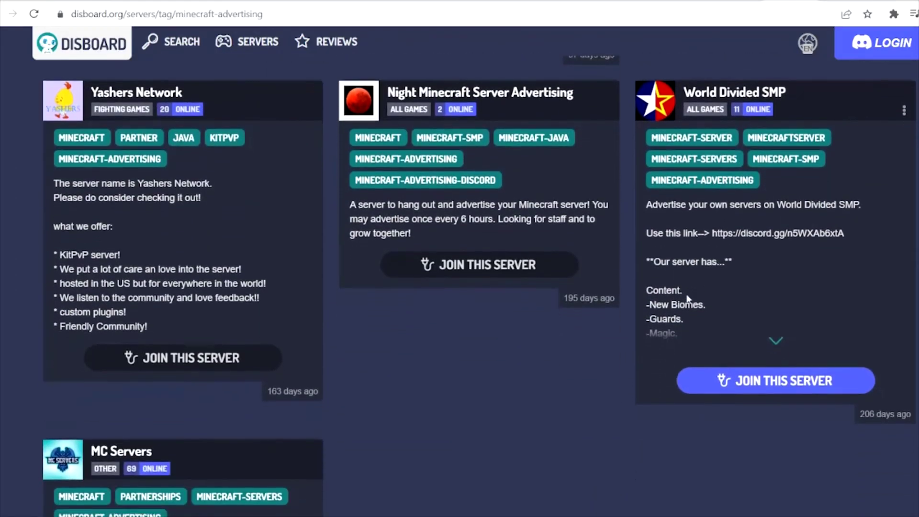
{"action": "scroll", "coordinate": [687, 299], "scroll_direction": "down", "scroll_amount": 1}
{"action": "scroll", "coordinate": [687, 300], "scroll_direction": "down", "scroll_amount": 2}
{"action": "scroll", "coordinate": [688, 301], "scroll_direction": "up", "scroll_amount": 2}
{"action": "scroll", "coordinate": [688, 300], "scroll_direction": "up", "scroll_amount": 3}
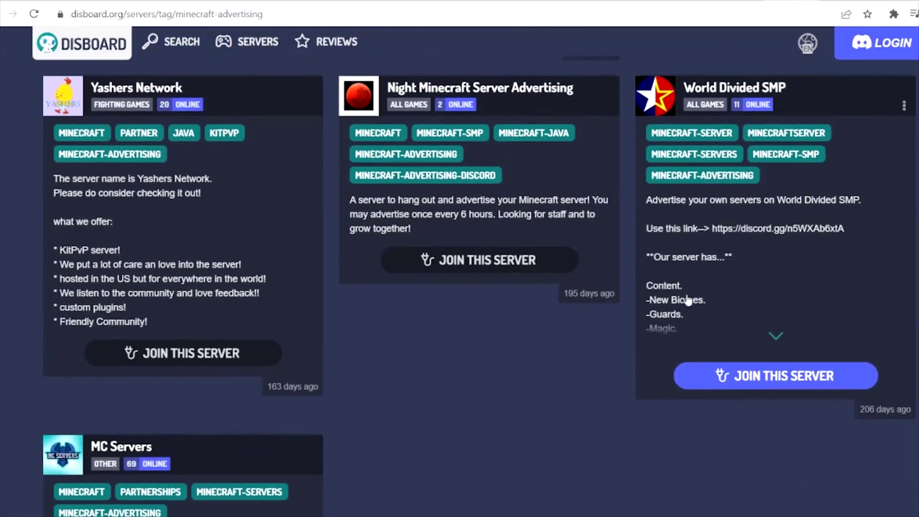
{"action": "scroll", "coordinate": [688, 298], "scroll_direction": "up", "scroll_amount": 1}
{"action": "scroll", "coordinate": [688, 295], "scroll_direction": "up", "scroll_amount": 1}
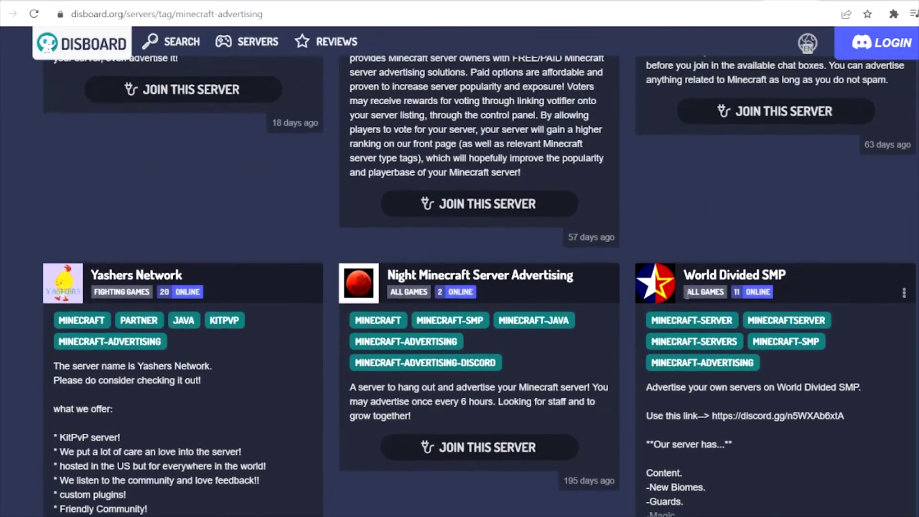
{"action": "scroll", "coordinate": [687, 295], "scroll_direction": "down", "scroll_amount": 1}
{"action": "scroll", "coordinate": [687, 297], "scroll_direction": "up", "scroll_amount": 5}
{"action": "scroll", "coordinate": [686, 299], "scroll_direction": "up", "scroll_amount": 5}
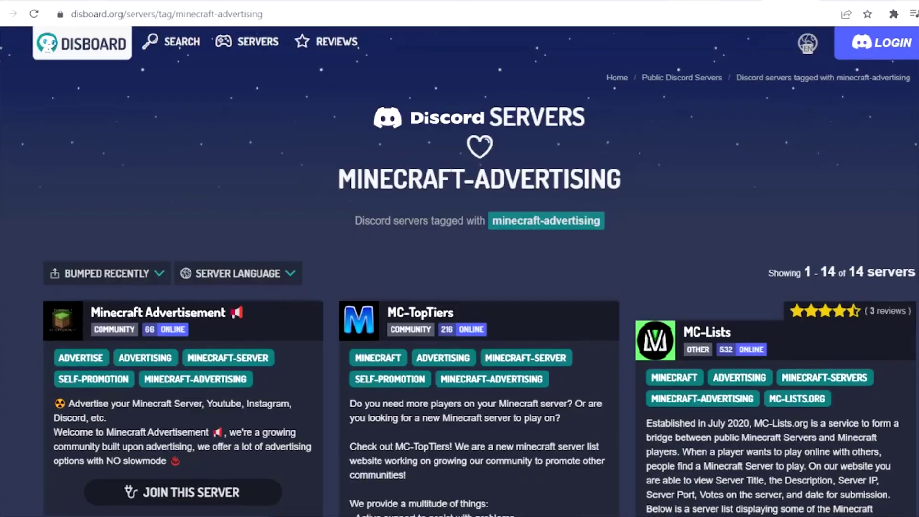
{"action": "scroll", "coordinate": [631, 292], "scroll_direction": "down", "scroll_amount": 5}
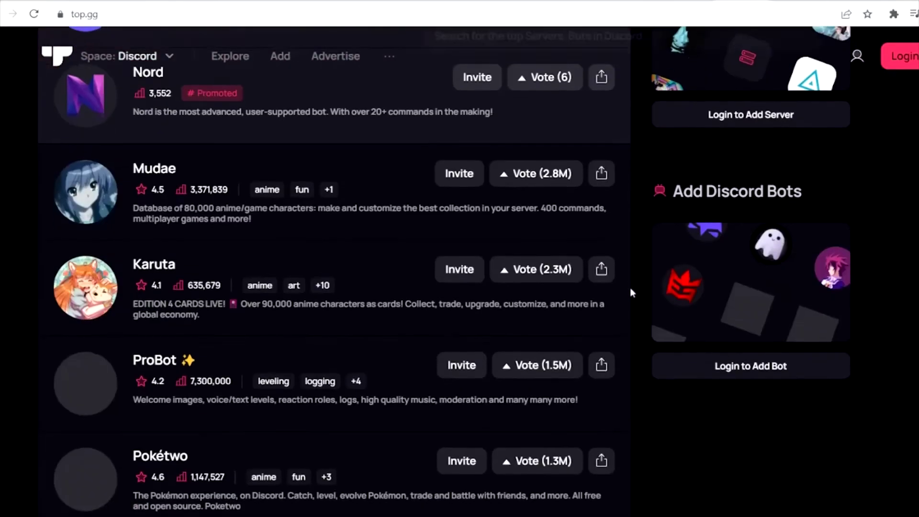
{"action": "scroll", "coordinate": [630, 293], "scroll_direction": "up", "scroll_amount": 5}
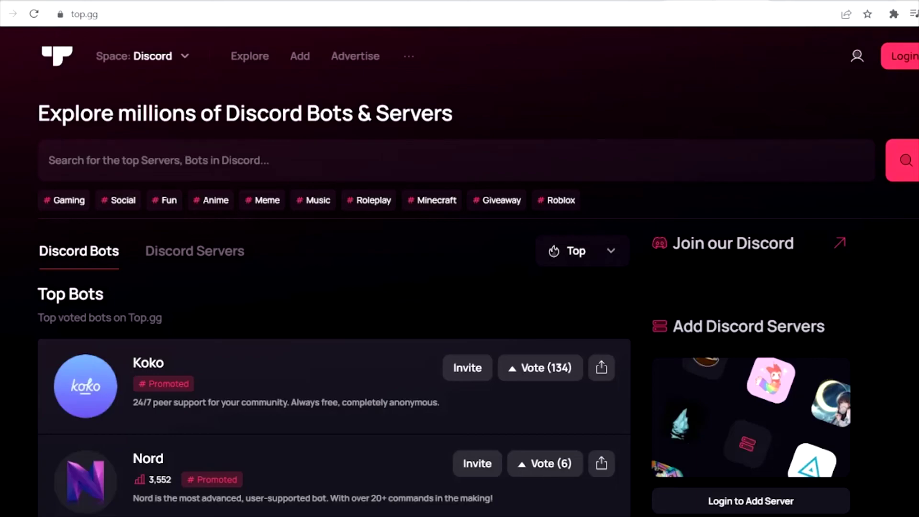
{"action": "scroll", "coordinate": [711, 137], "scroll_direction": "down", "scroll_amount": 1}
{"action": "scroll", "coordinate": [711, 137], "scroll_direction": "down", "scroll_amount": 4}
{"action": "scroll", "coordinate": [710, 137], "scroll_direction": "up", "scroll_amount": 2}
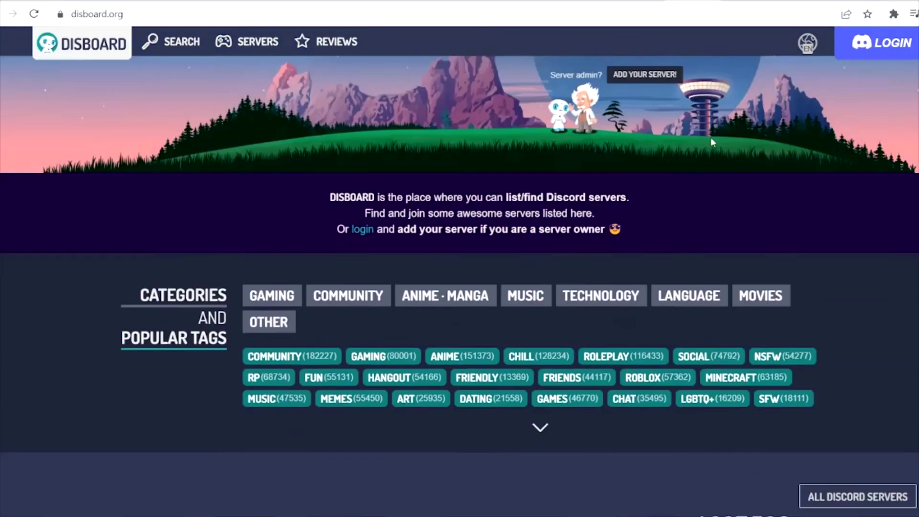
{"action": "scroll", "coordinate": [712, 140], "scroll_direction": "up", "scroll_amount": 3}
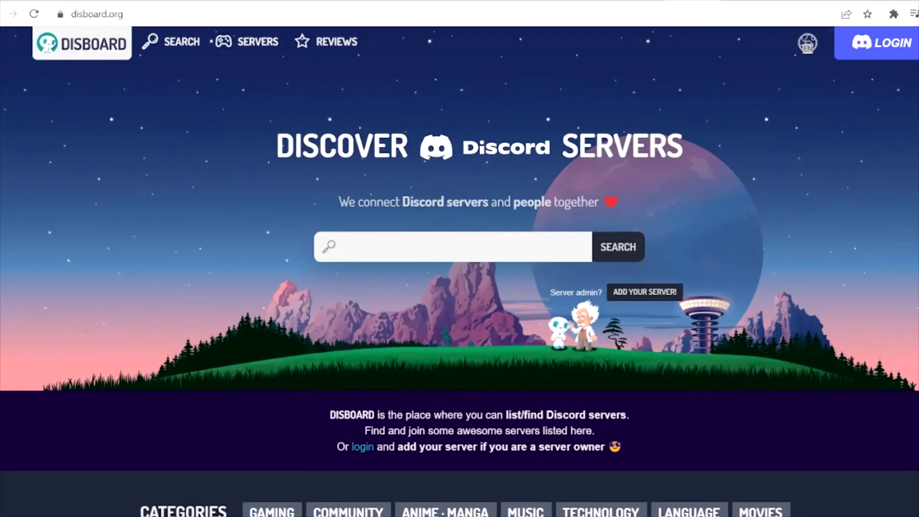